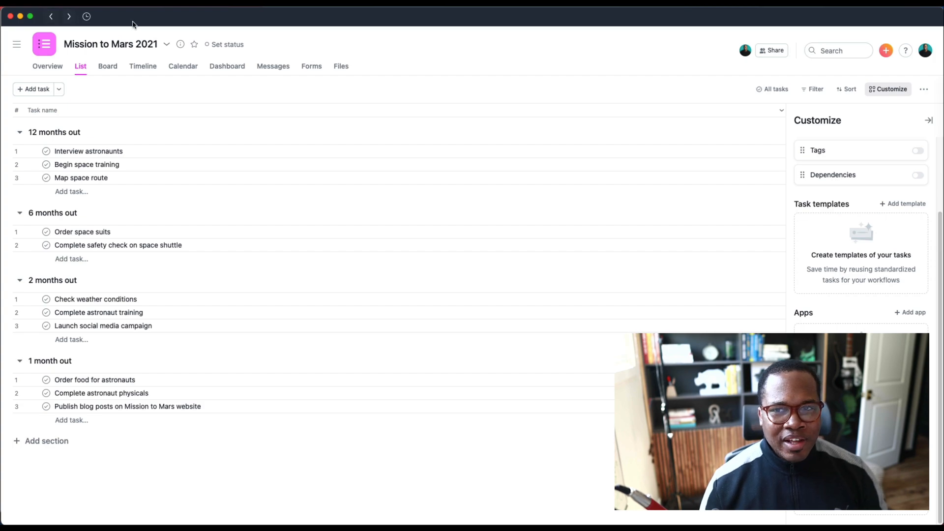
Toggle the sidebar on and off, leaving it collapsed so the task list fills the window.
click(16, 44)
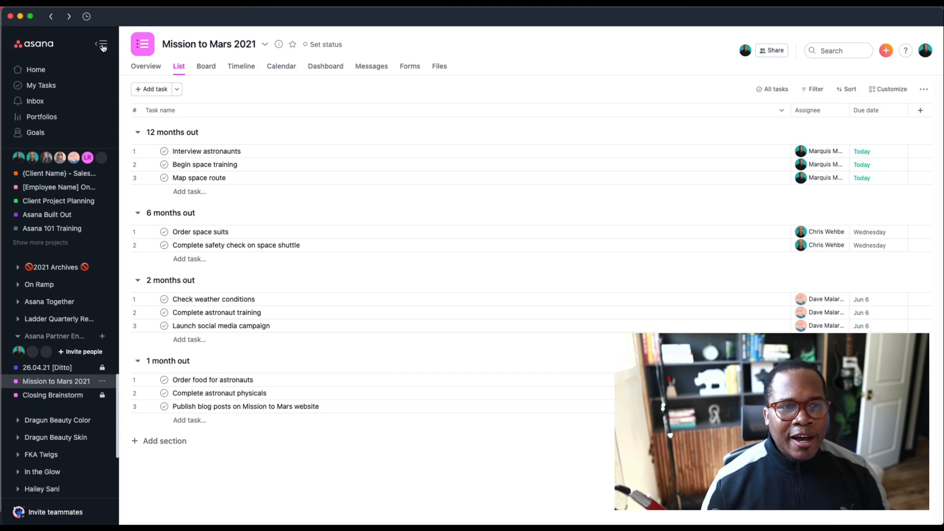
click(102, 45)
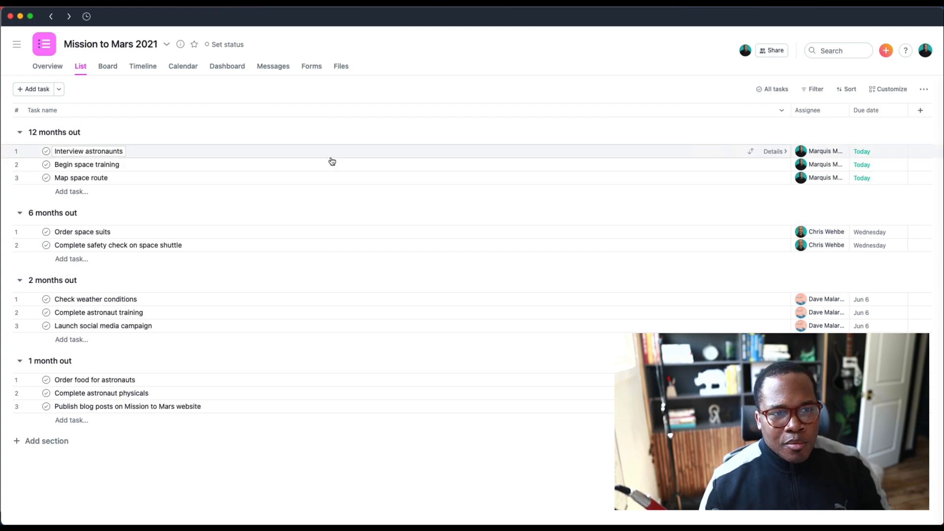
click(16, 44)
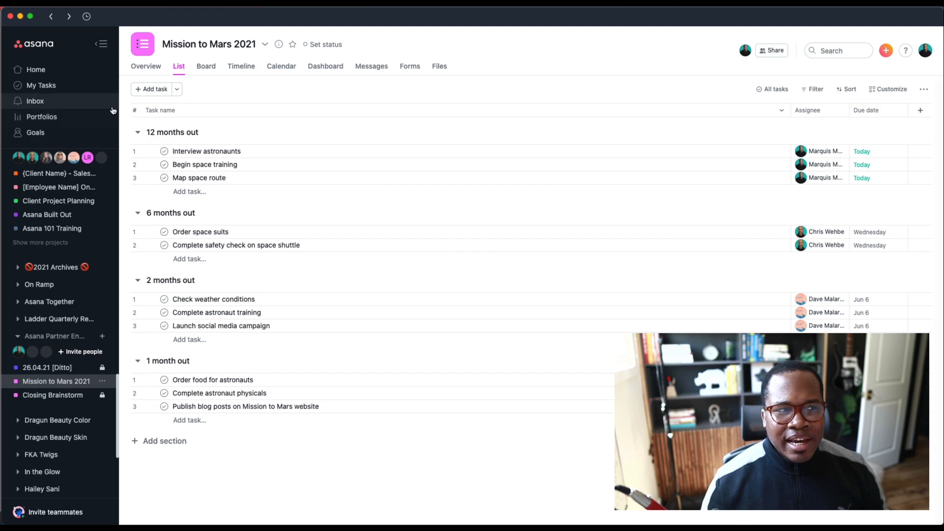
click(102, 44)
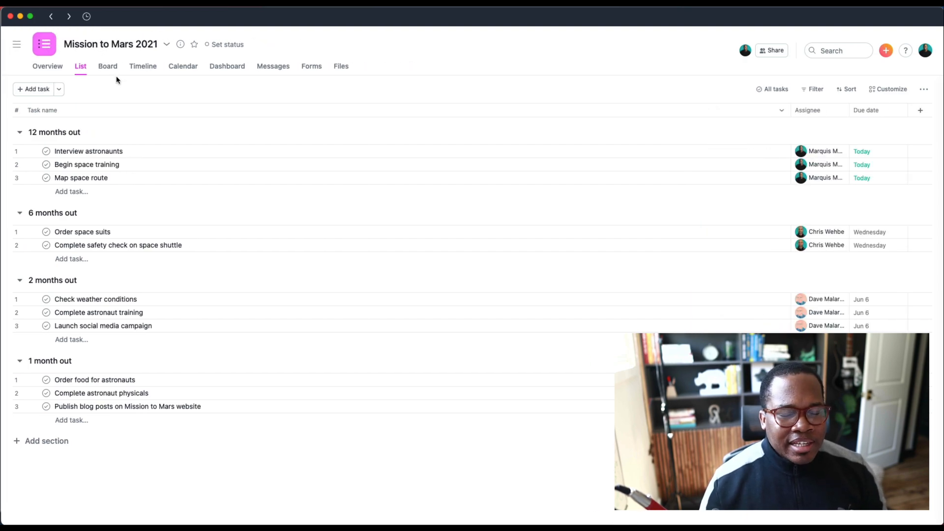
Step back and forward through navigation history and peek at the recent pages list.
click(52, 16)
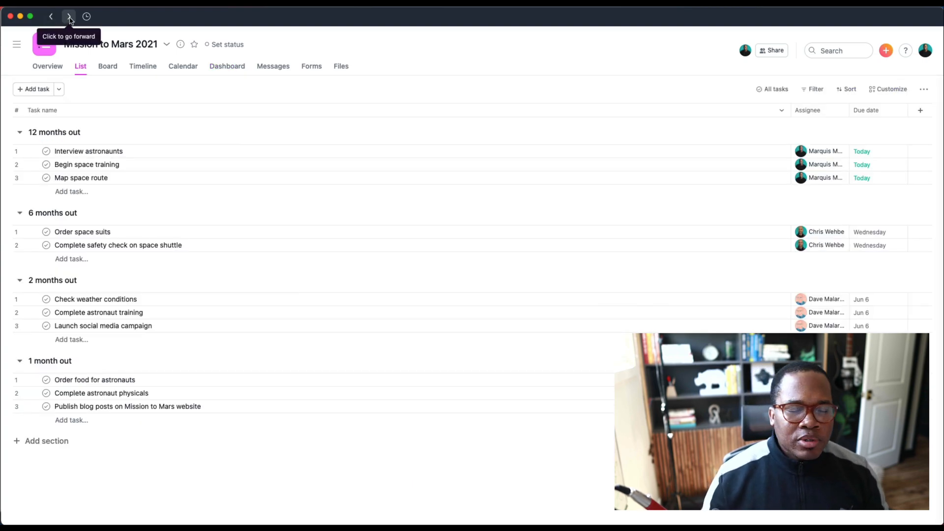
click(68, 16)
click(52, 17)
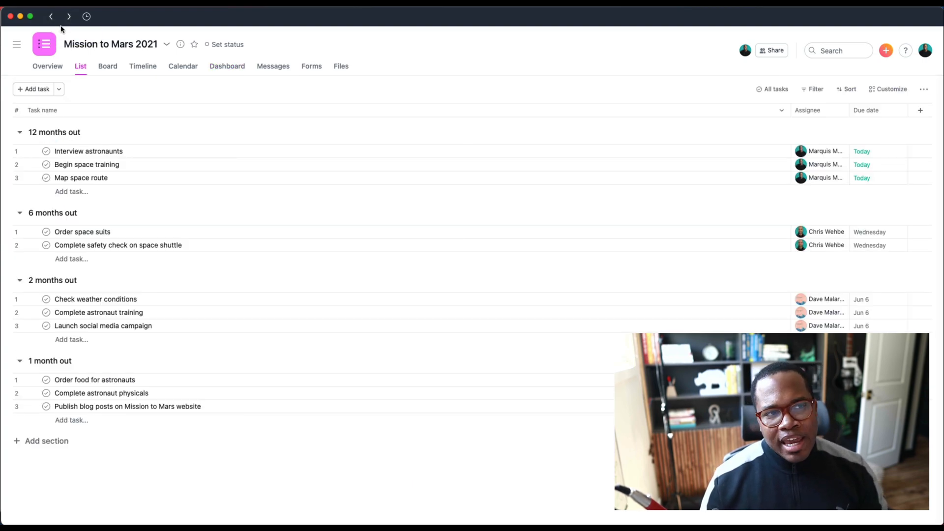
click(87, 16)
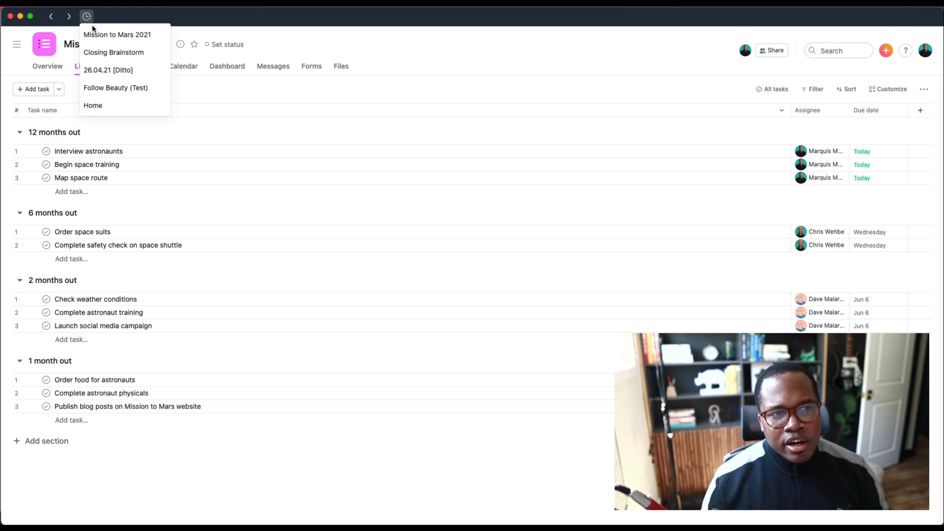
click(280, 32)
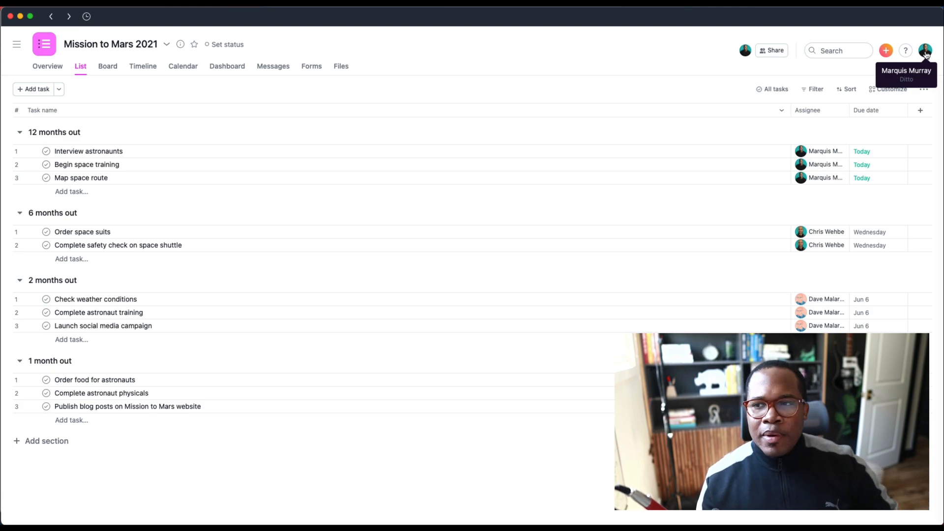
View the account menu listing workspaces with Ditto current, then dismiss it.
click(925, 51)
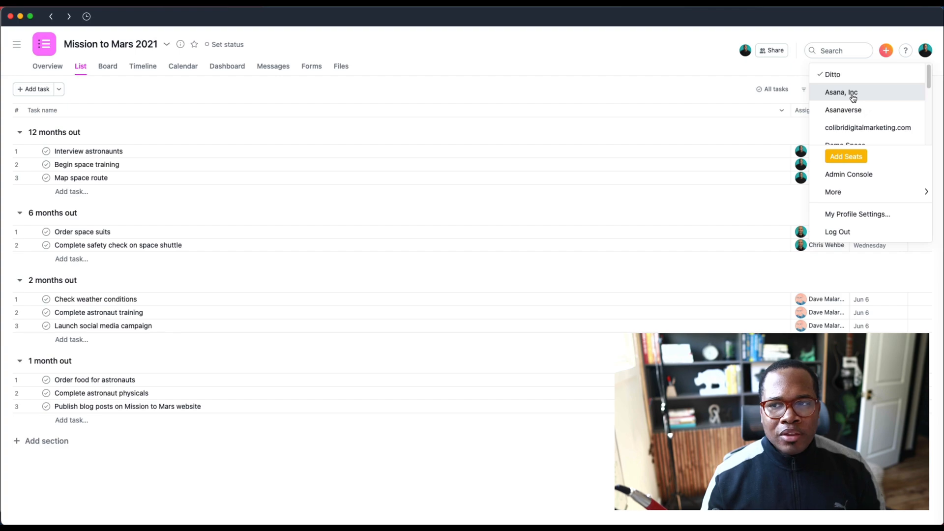
click(655, 62)
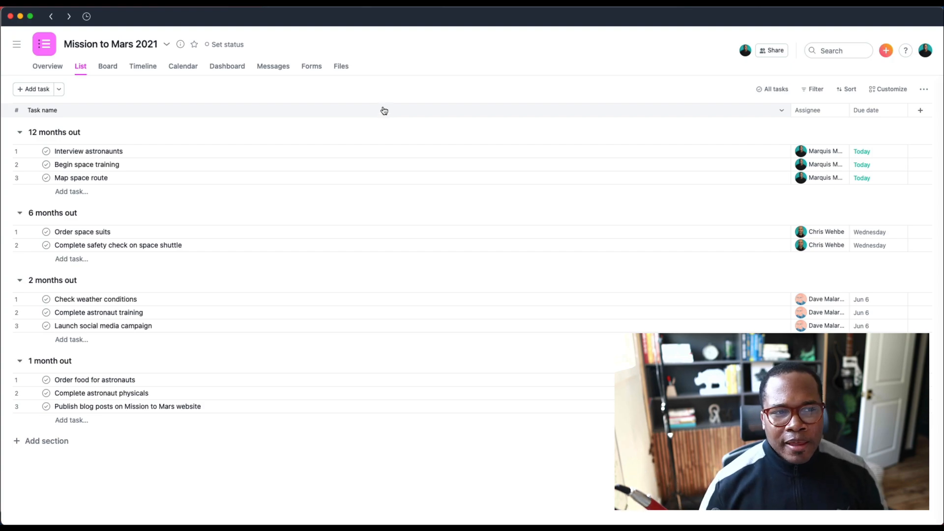
mouse_move(399, 151)
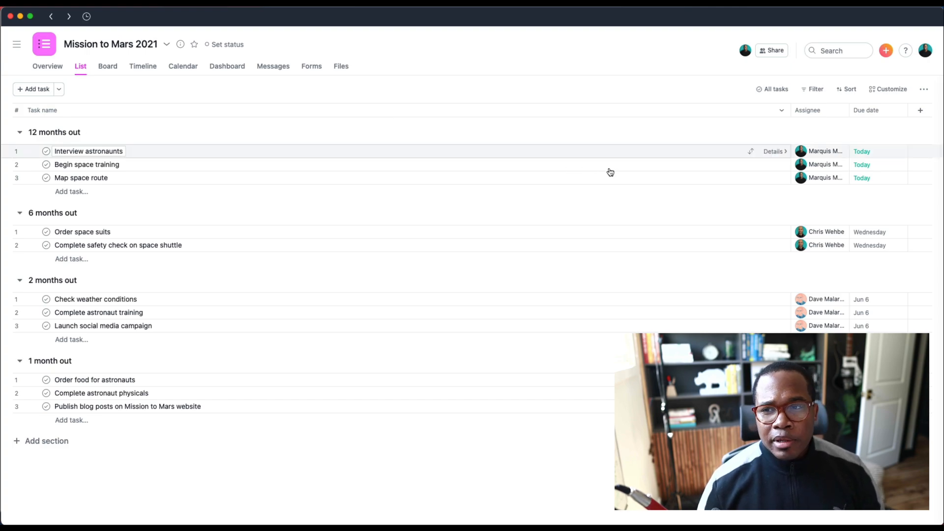
From the project's Customize panel, start building a custom rule from scratch.
click(891, 89)
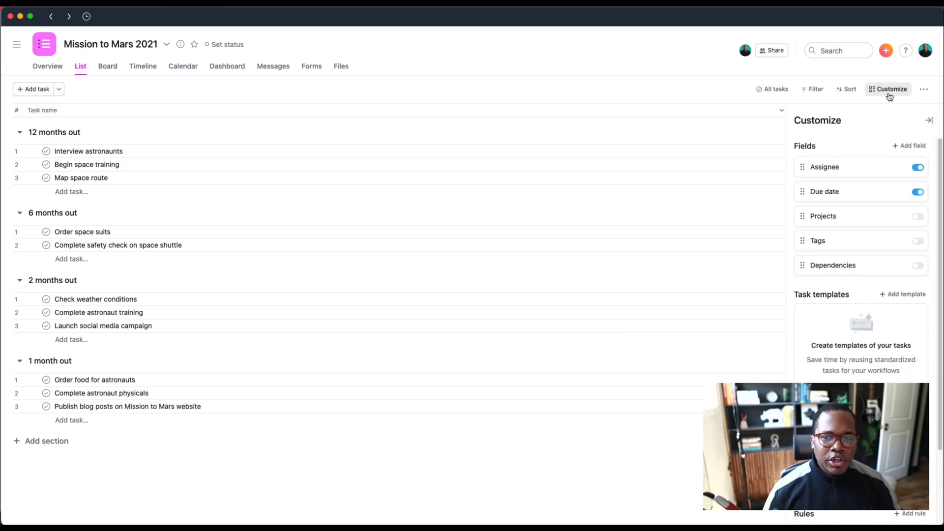
scroll(843, 218, down, 3)
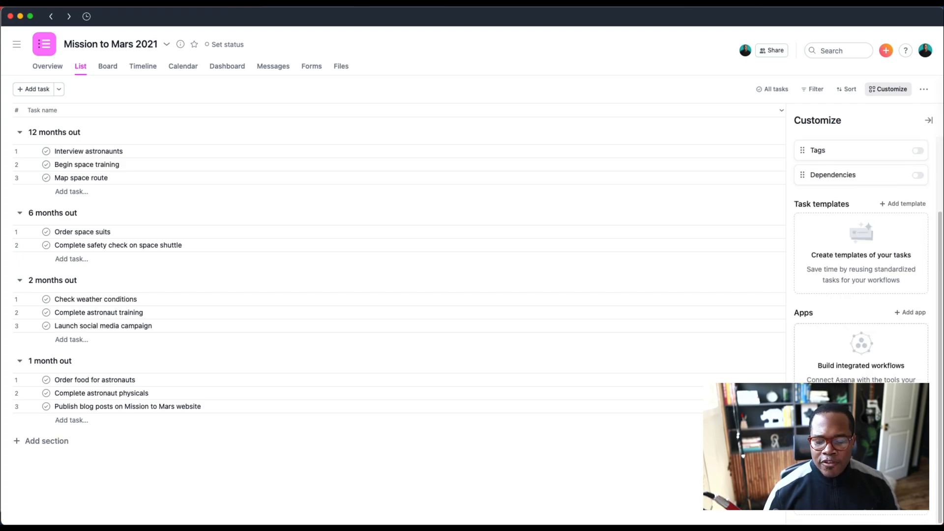
click(906, 202)
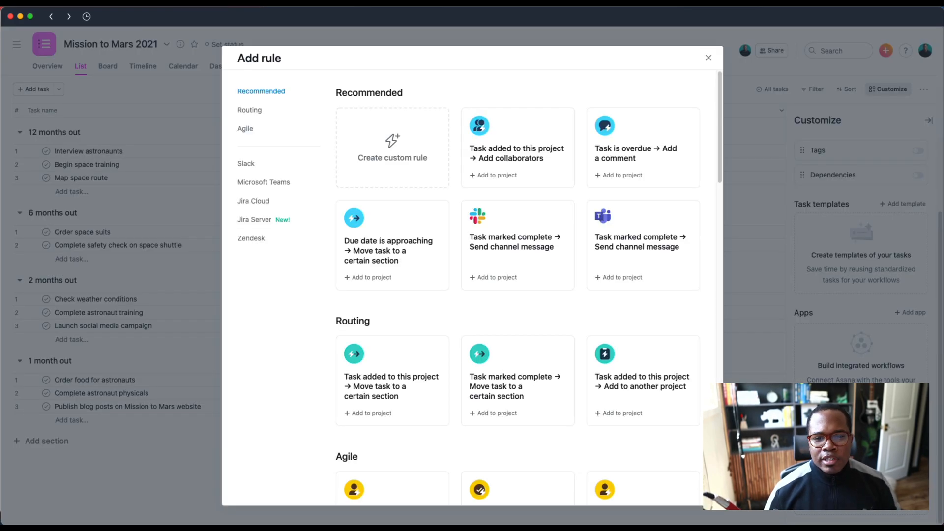
scroll(572, 187, down, 5)
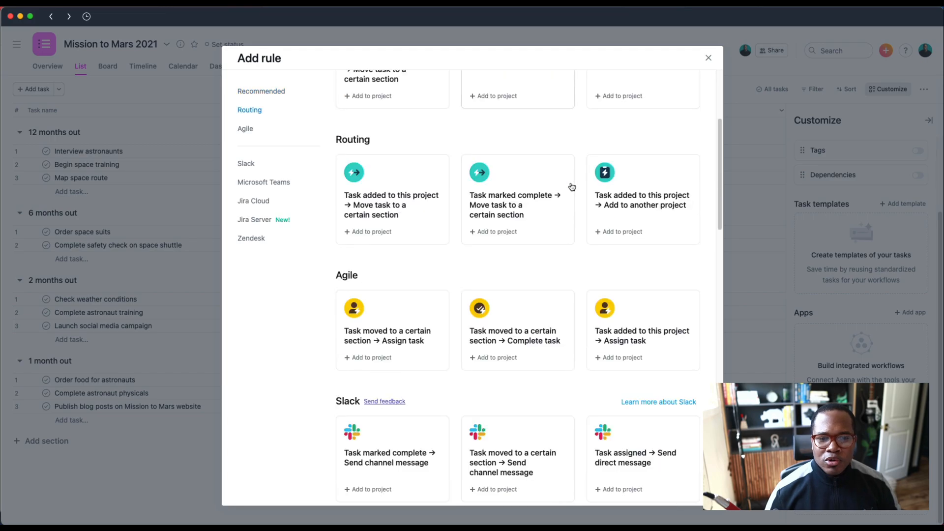
scroll(572, 187, down, 5)
scroll(568, 183, down, 5)
scroll(532, 184, down, 3)
scroll(531, 185, down, 5)
scroll(538, 235, down, 5)
scroll(537, 236, up, 3)
scroll(537, 236, up, 5)
scroll(537, 235, up, 5)
scroll(537, 236, up, 5)
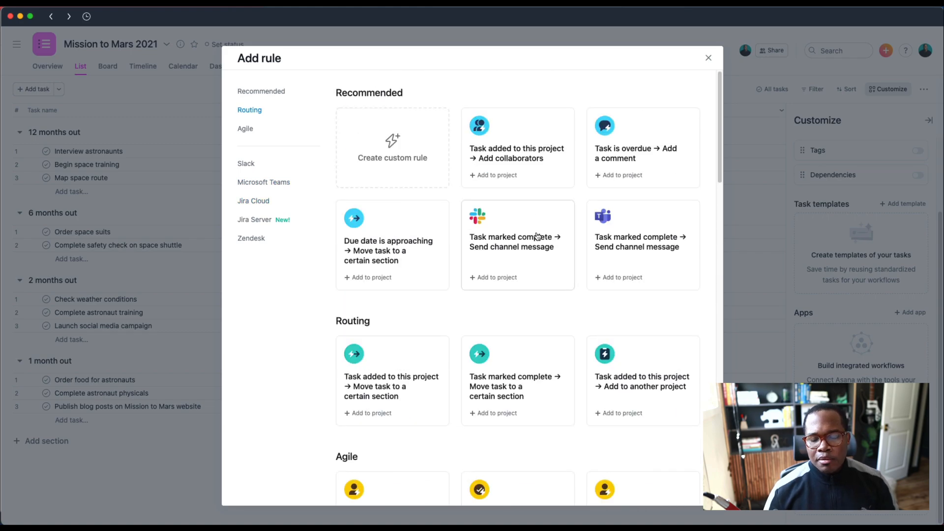
click(413, 155)
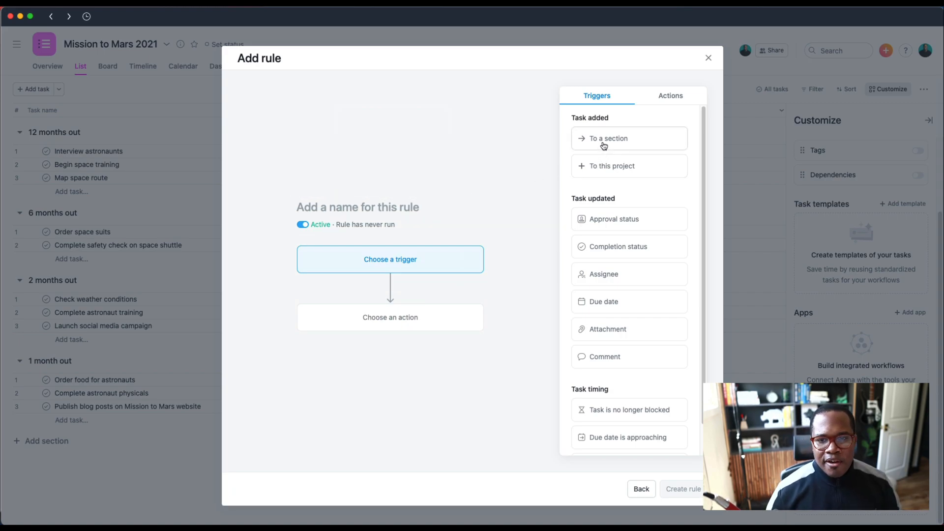
Trigger the rule when a task moves into the 12 months out section.
click(603, 140)
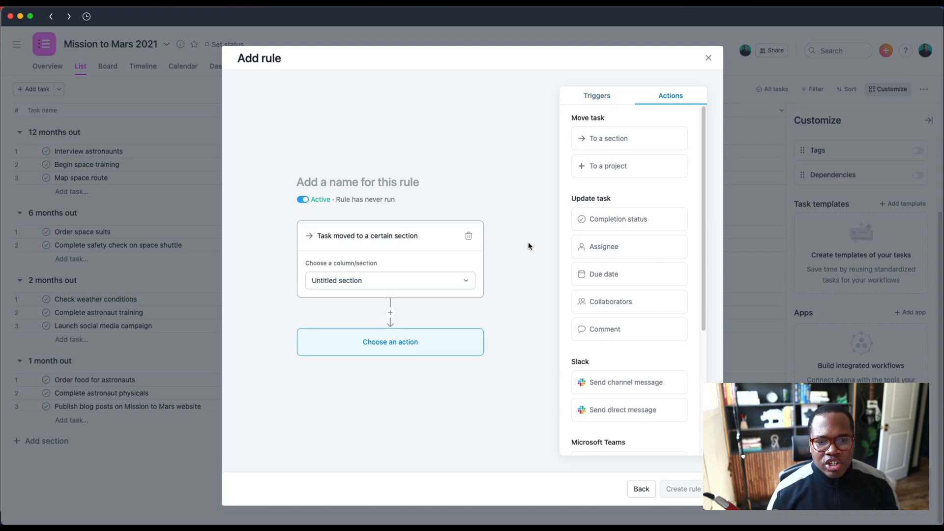
click(442, 280)
click(344, 318)
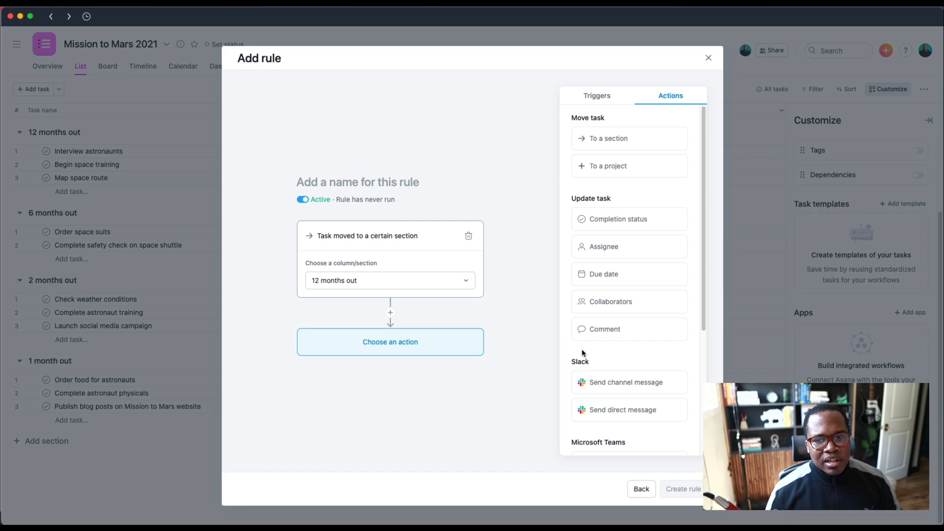
Make the rule's first action unassign the task.
click(604, 246)
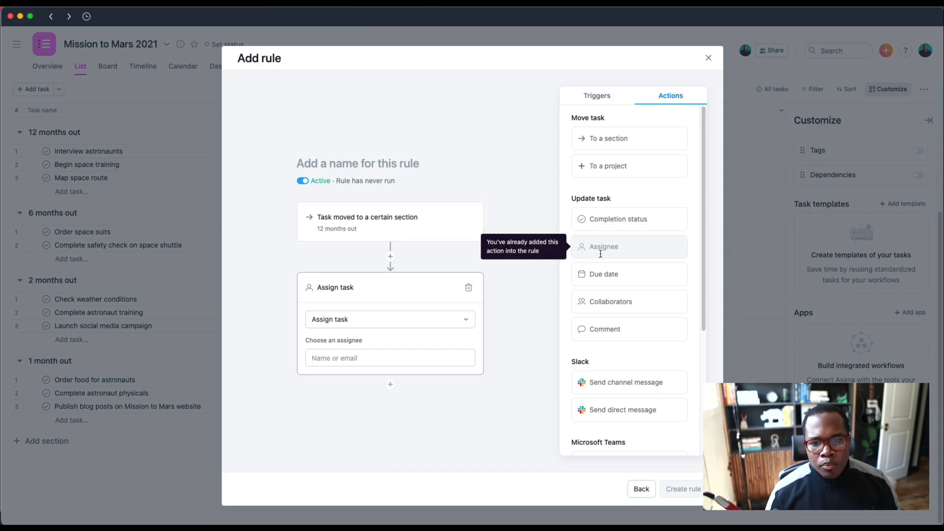
click(338, 322)
click(344, 355)
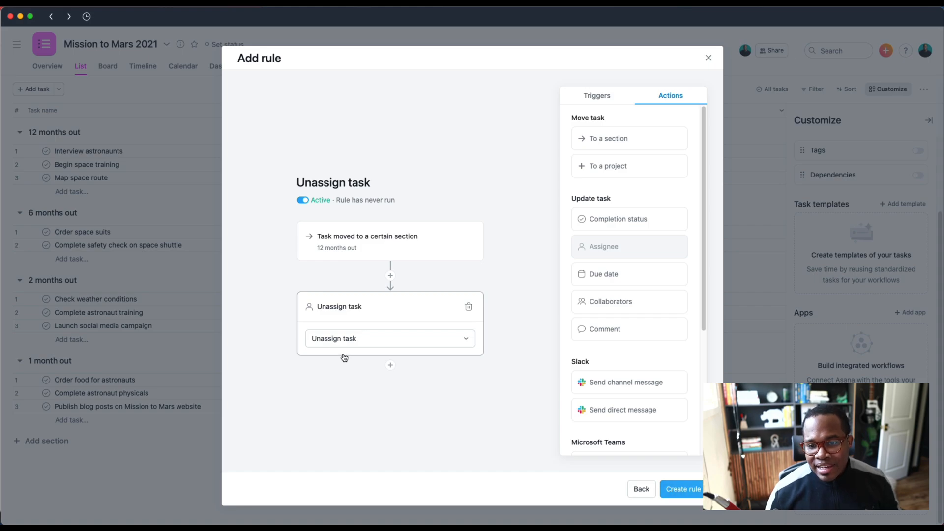
Add actions to clear the due date and remove collaborators.
click(604, 274)
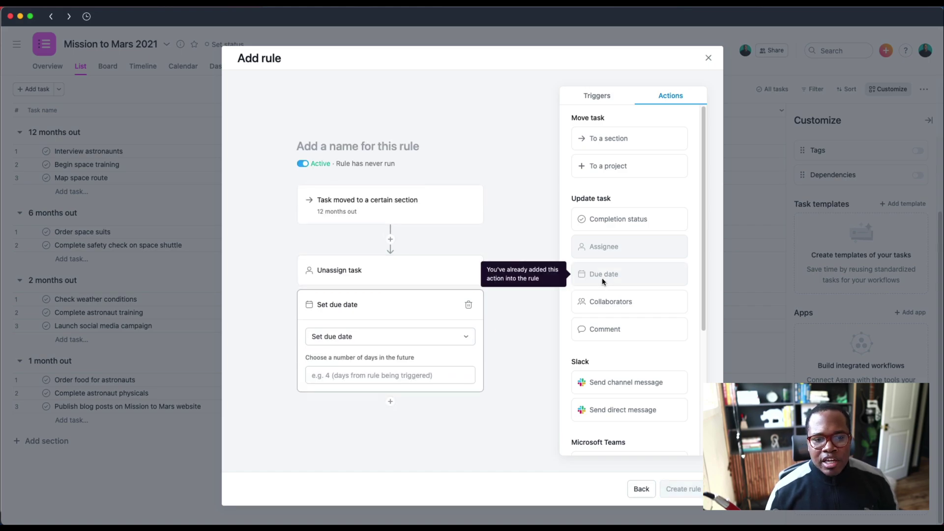
click(398, 337)
click(361, 376)
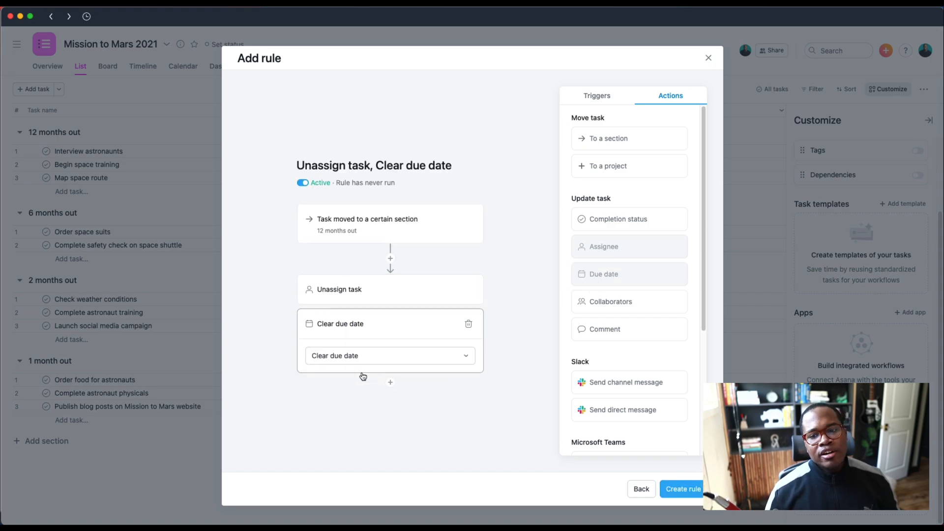
click(638, 304)
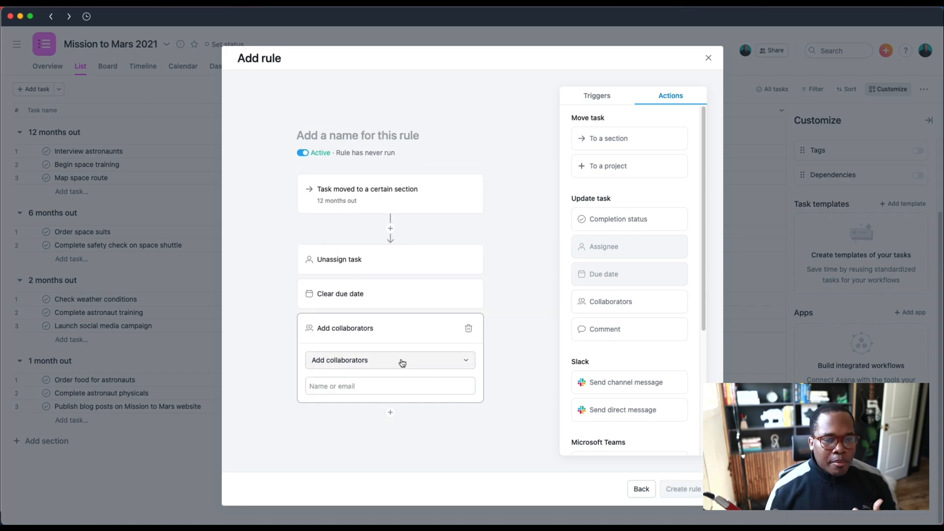
click(401, 362)
click(362, 399)
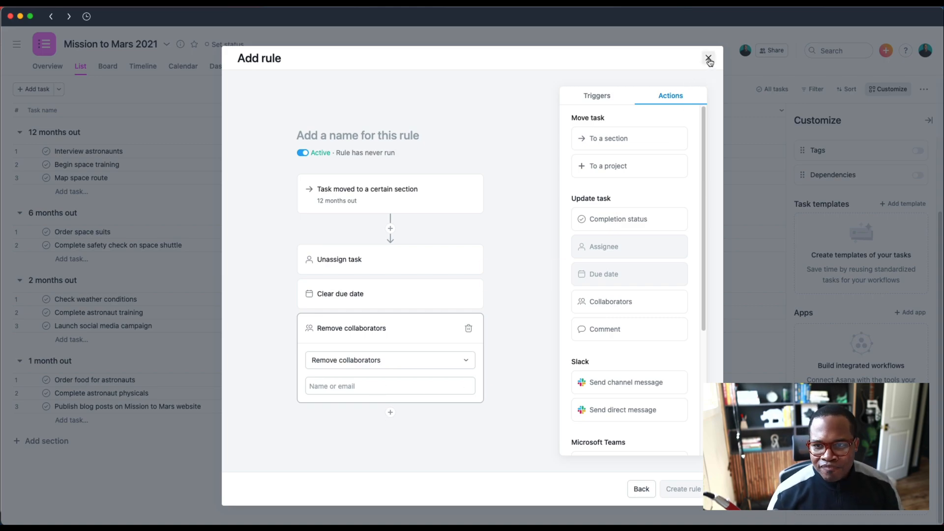
Discard the rule draft, close Customize and view Mission to Mars 2021 as a board.
click(708, 58)
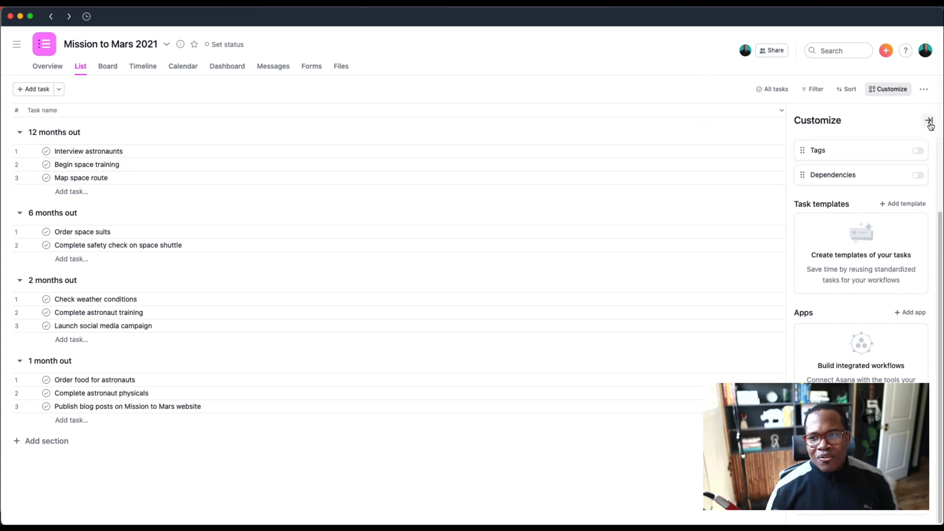
click(930, 122)
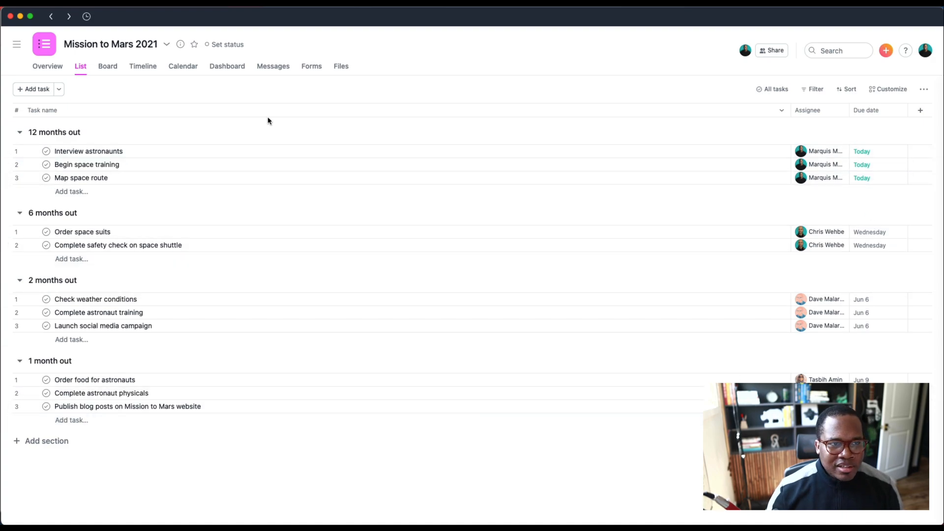
click(108, 66)
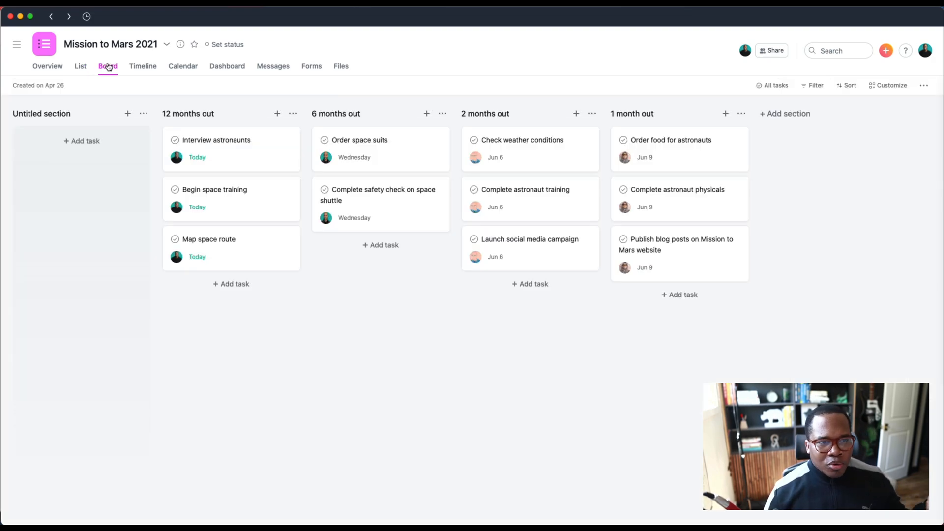
Switch to the Timeline view and copy its public read-only share link.
click(143, 66)
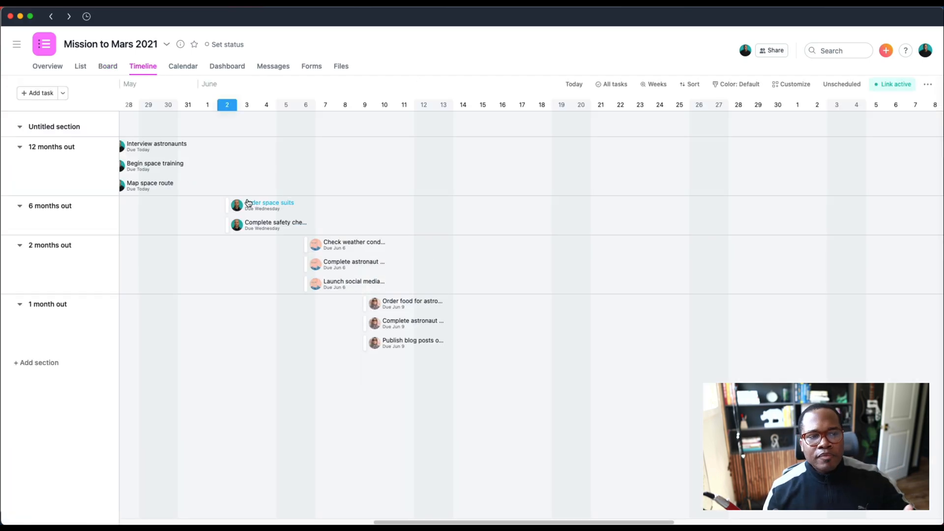
click(885, 85)
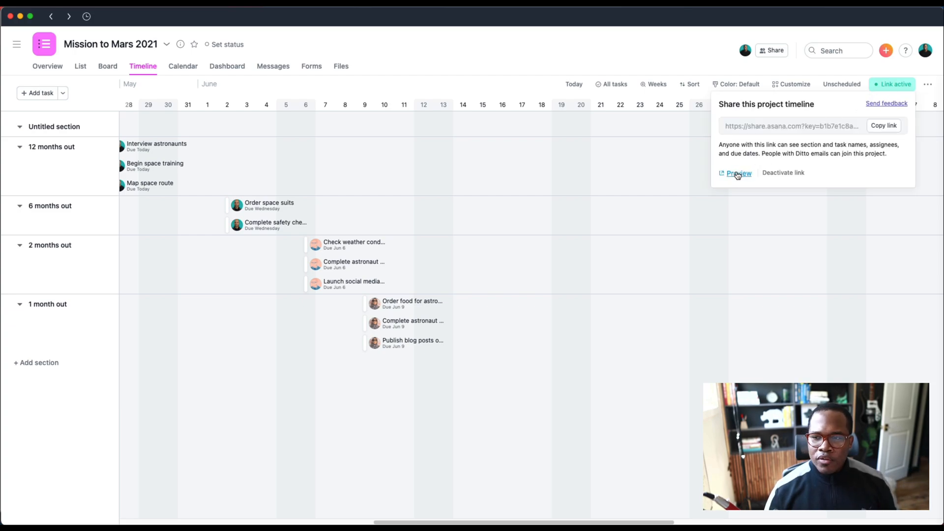
click(882, 127)
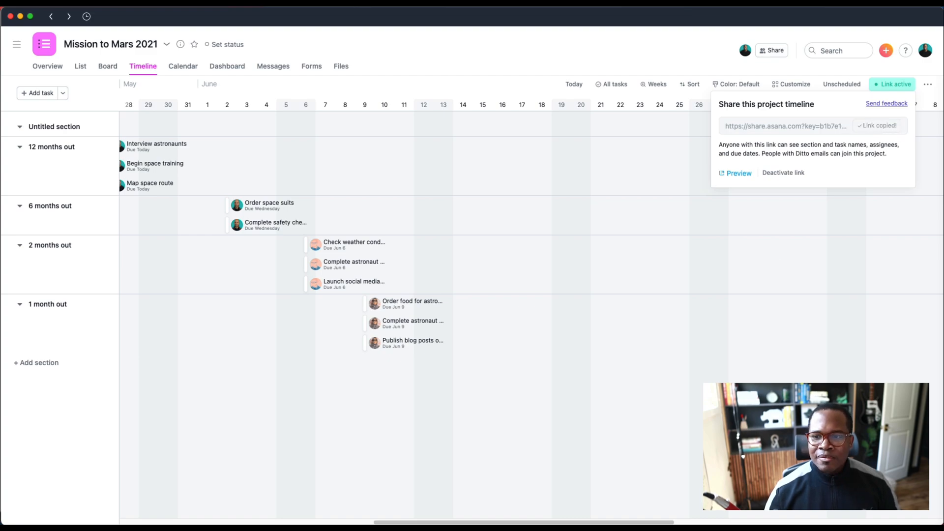
key(ctrl+Up)
Paste the share link into the incognito browser to load the read-only timeline.
click(665, 208)
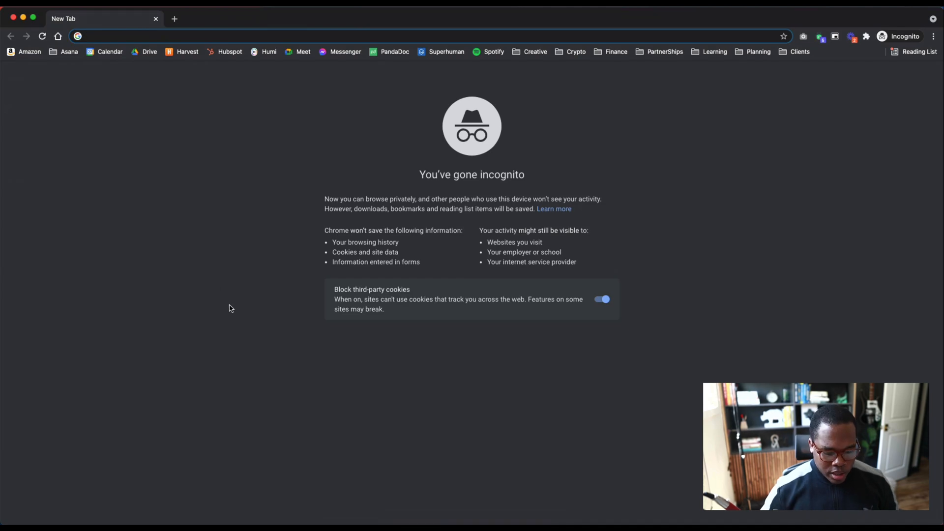
key(super+v)
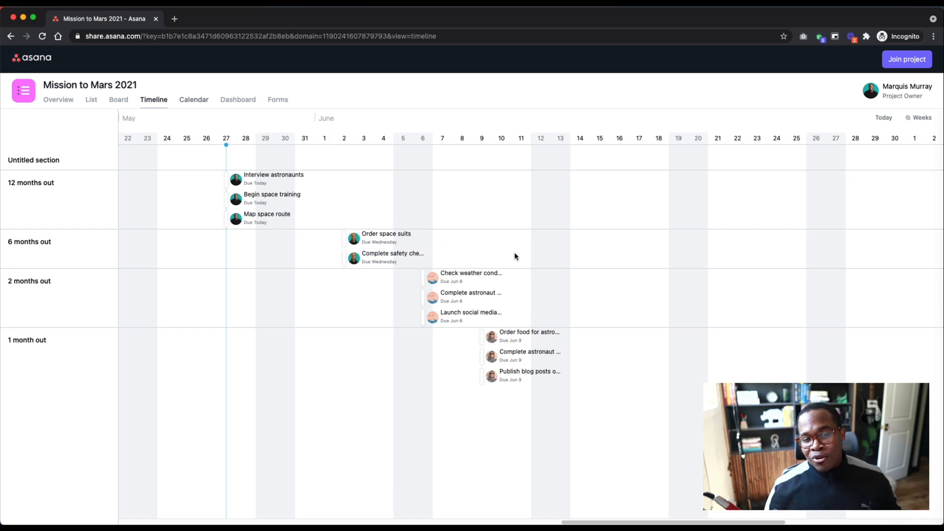
Return to the Asana app and view the project as a calendar.
key(ctrl+Up)
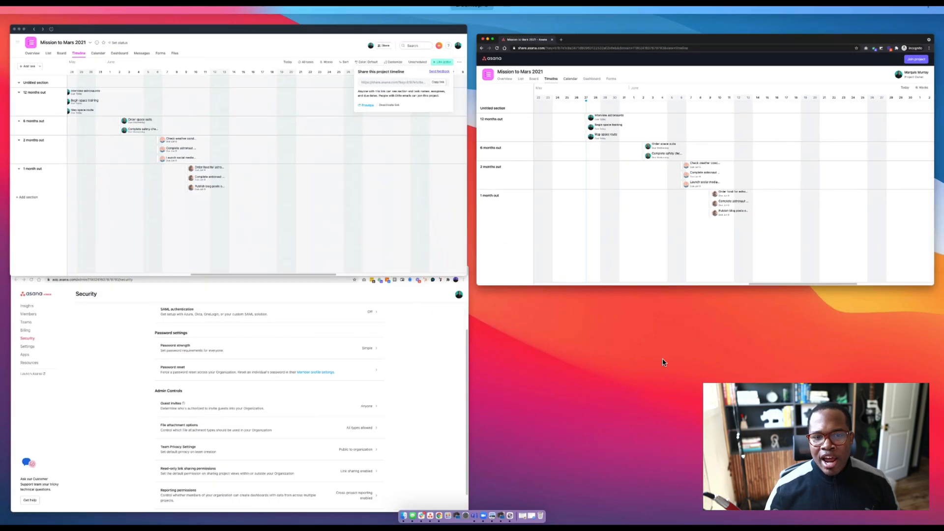
click(278, 211)
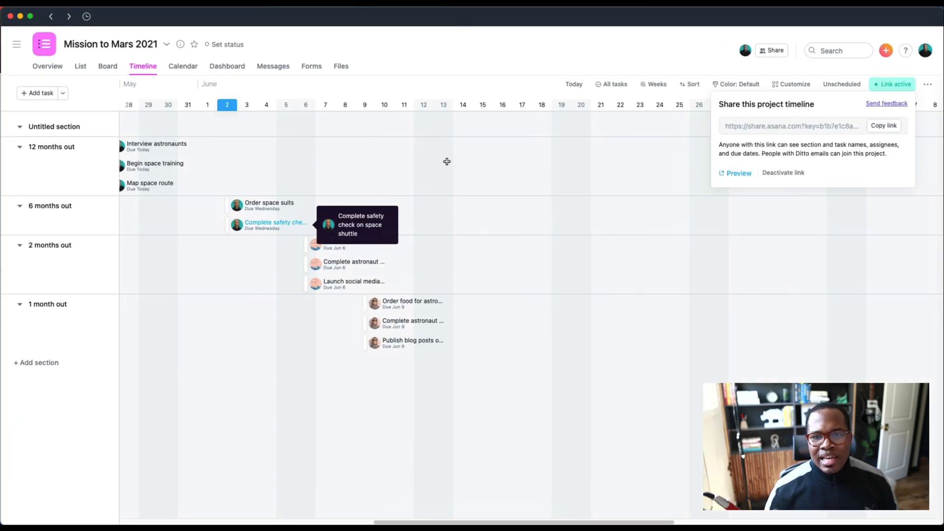
click(190, 68)
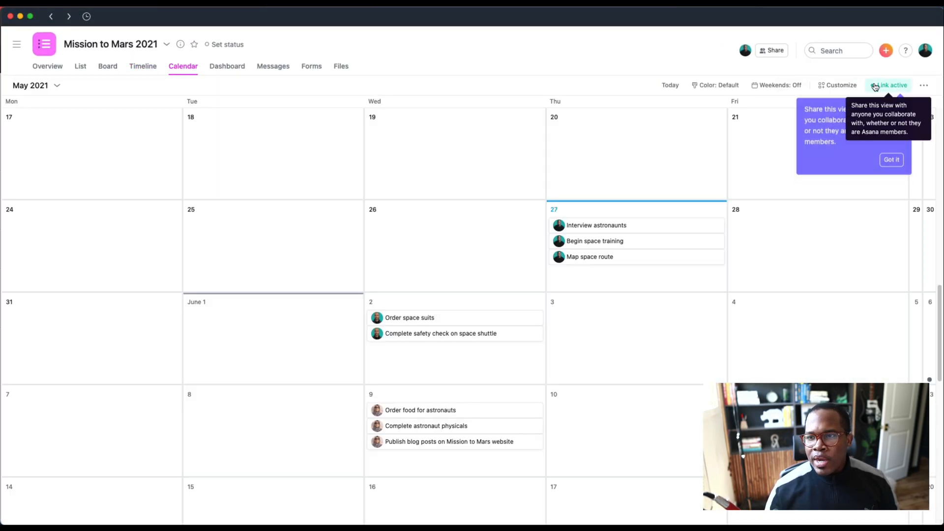
Bring the Admin Console Security window to the front.
key(ctrl+Up)
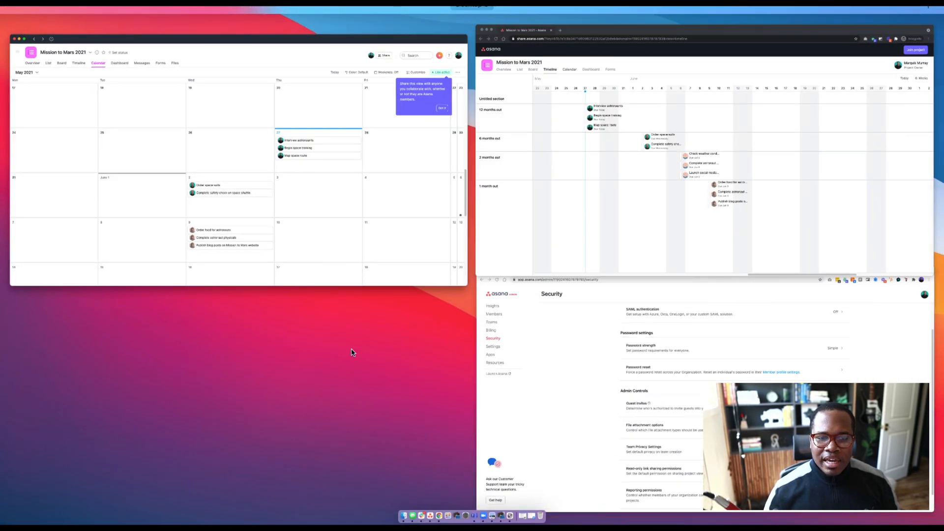
click(580, 379)
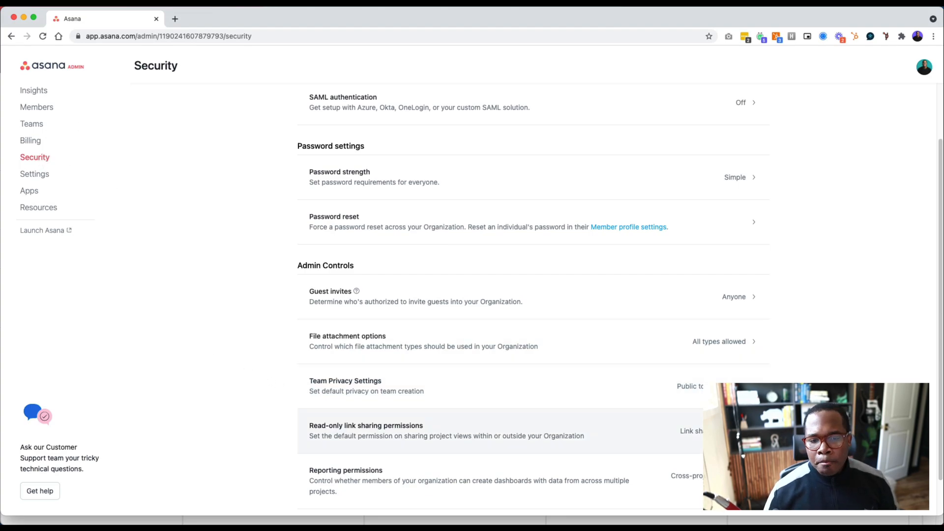
Save read-only link sharing as enabled for the organization.
click(442, 430)
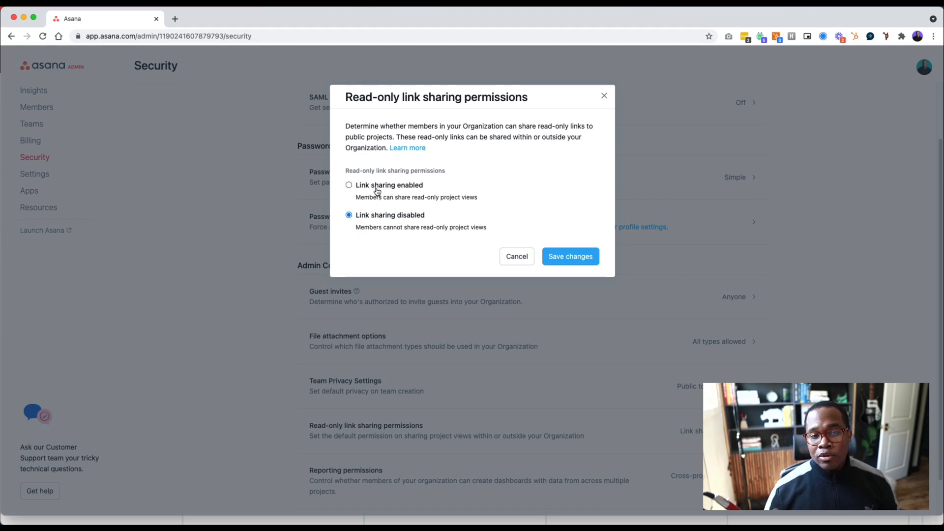
click(570, 256)
key(F3)
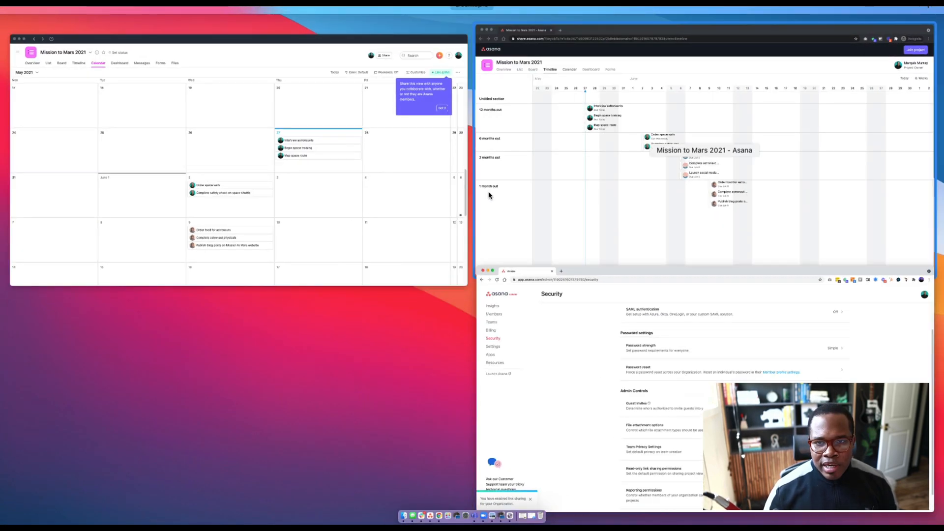